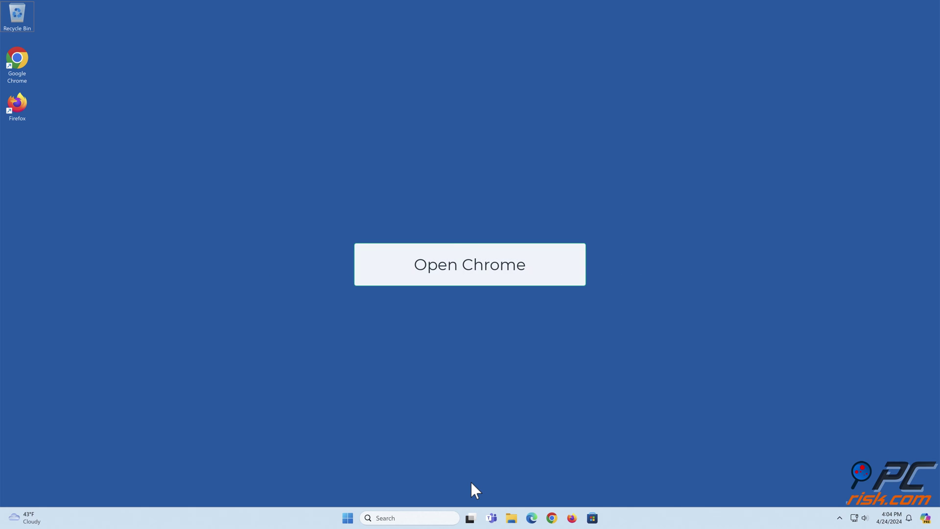
- Clear Chrome's cookies and cached images and files for All time, keeping browsing history
click(552, 518)
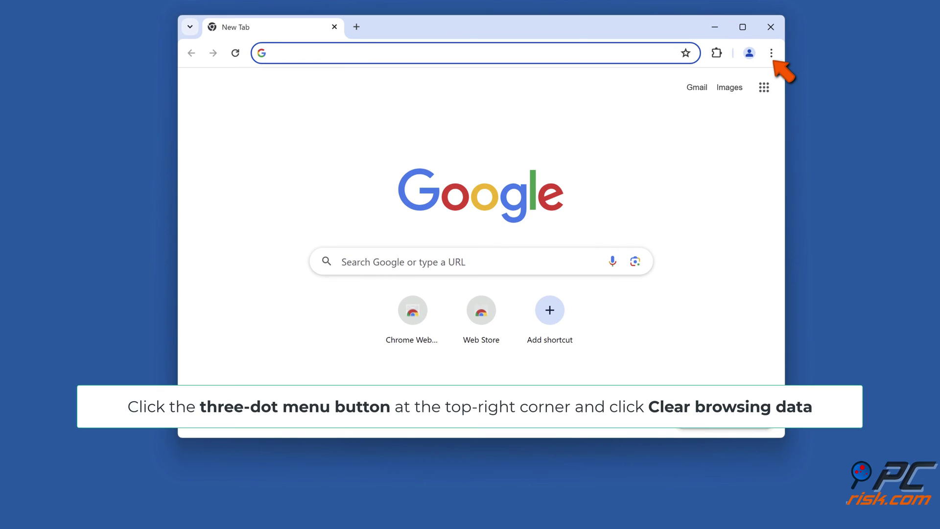
click(771, 53)
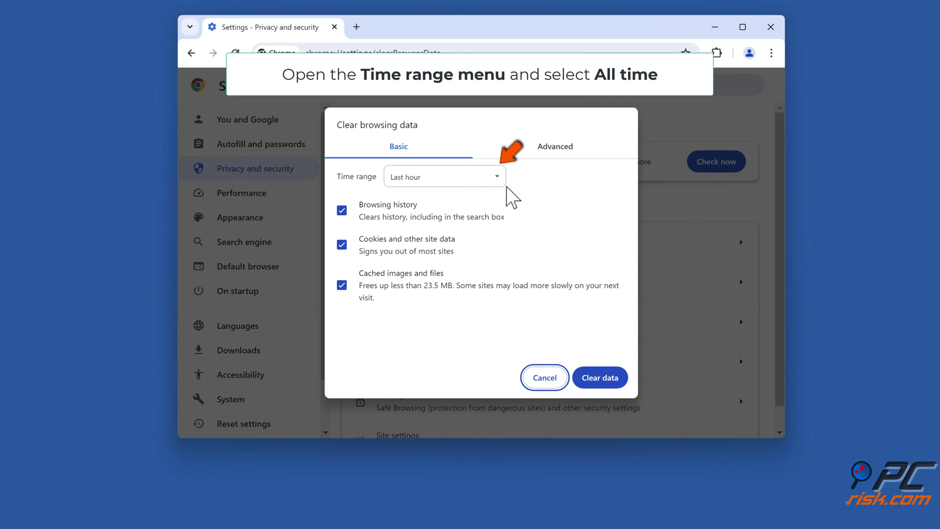
click(498, 177)
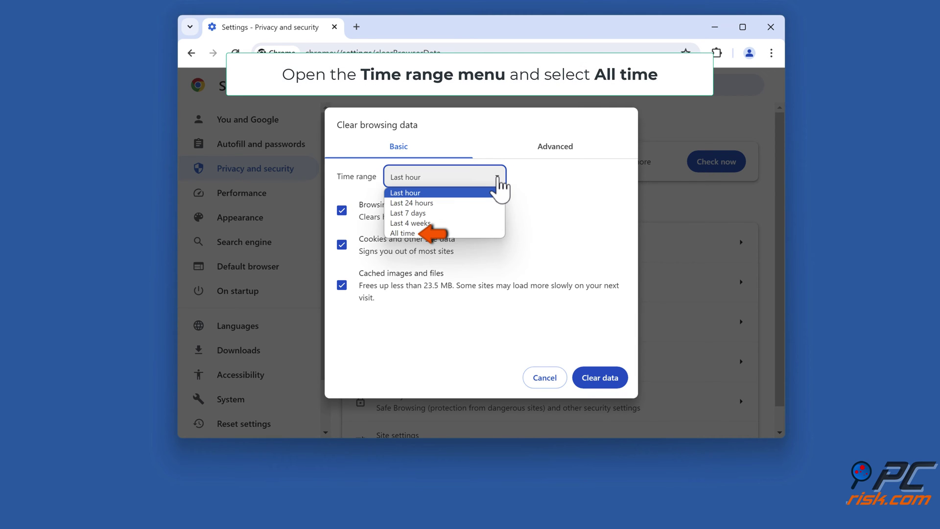
click(417, 234)
click(343, 213)
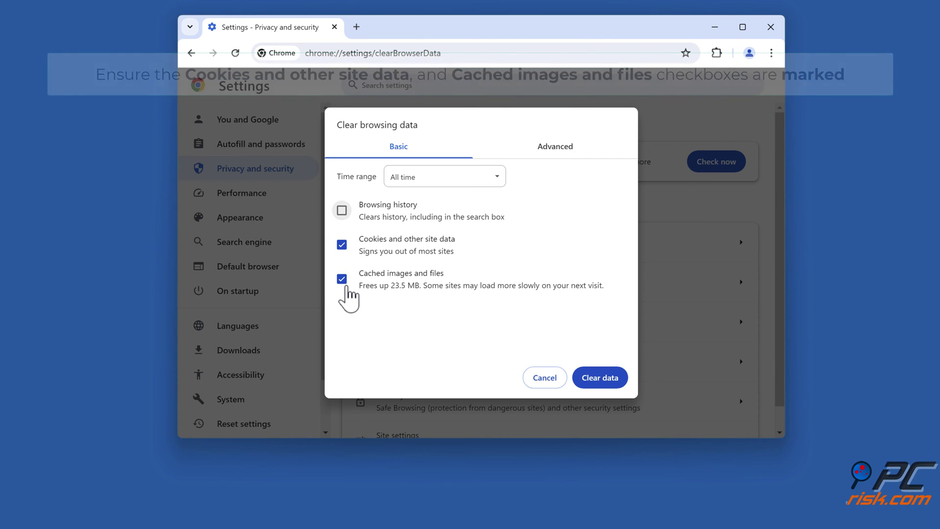
click(600, 382)
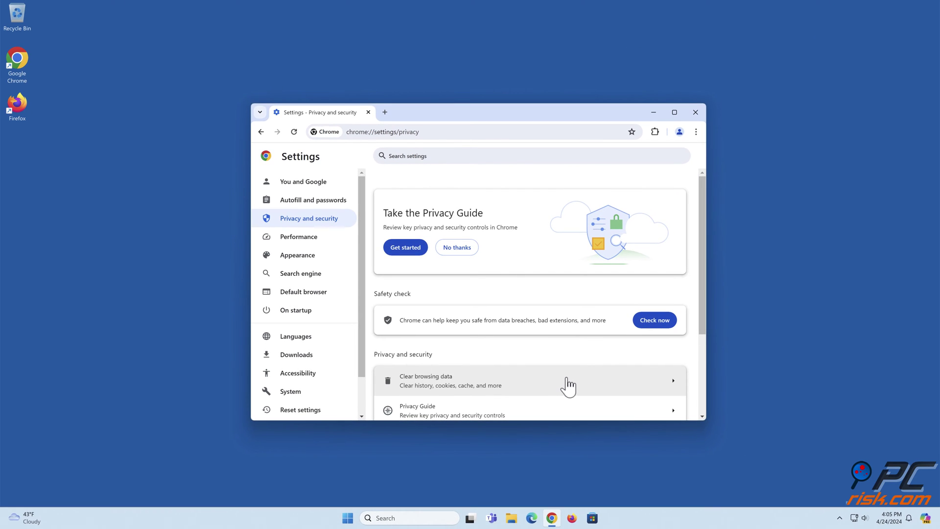
- Close the Chrome window to return to the desktop
click(696, 112)
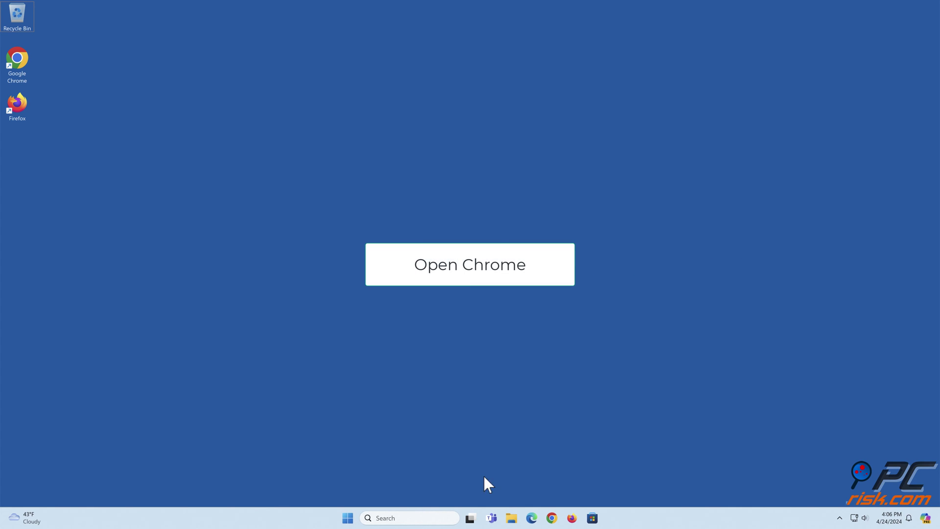
- Disable the Touch VPN extension and remove it from Chrome's Extensions page
click(552, 518)
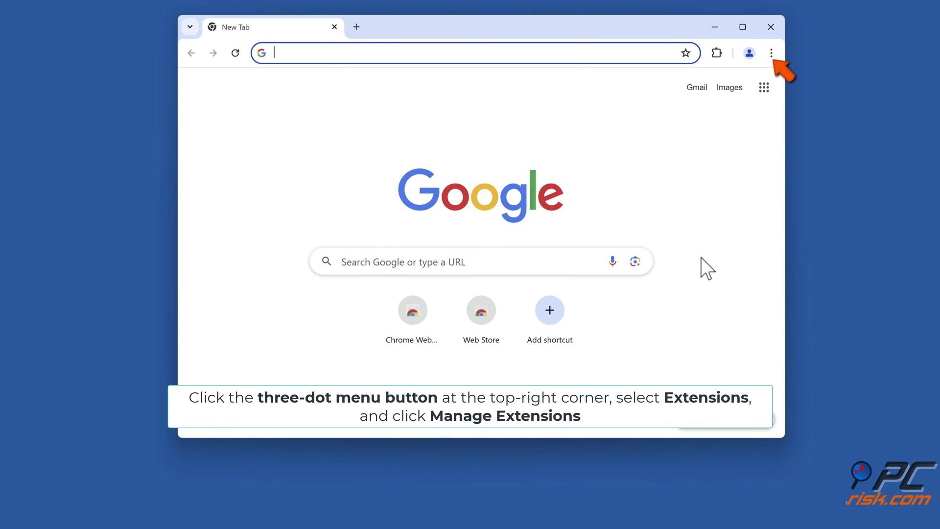
click(771, 52)
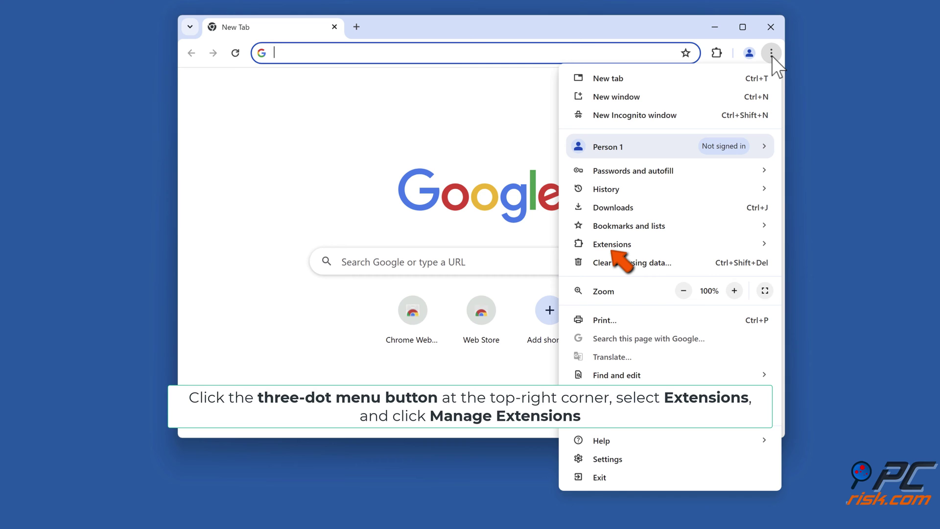
mouse_move(641, 248)
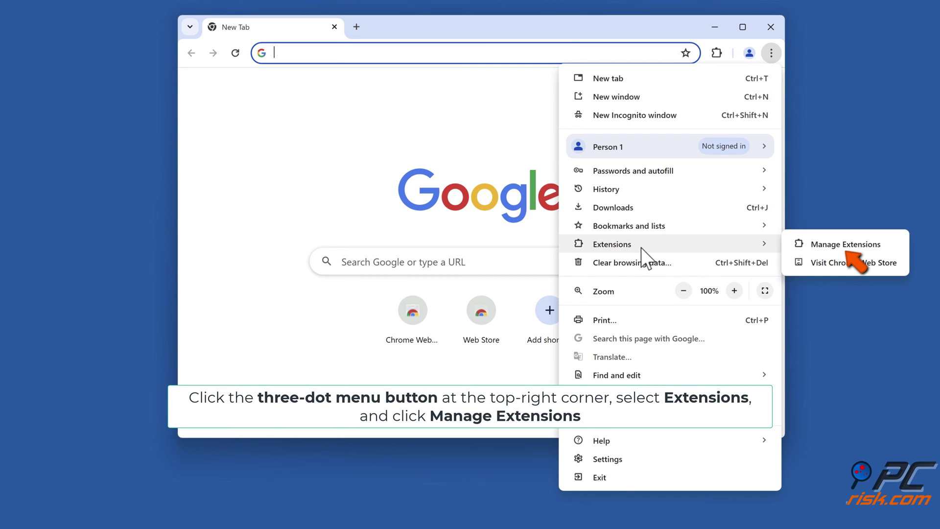
click(850, 247)
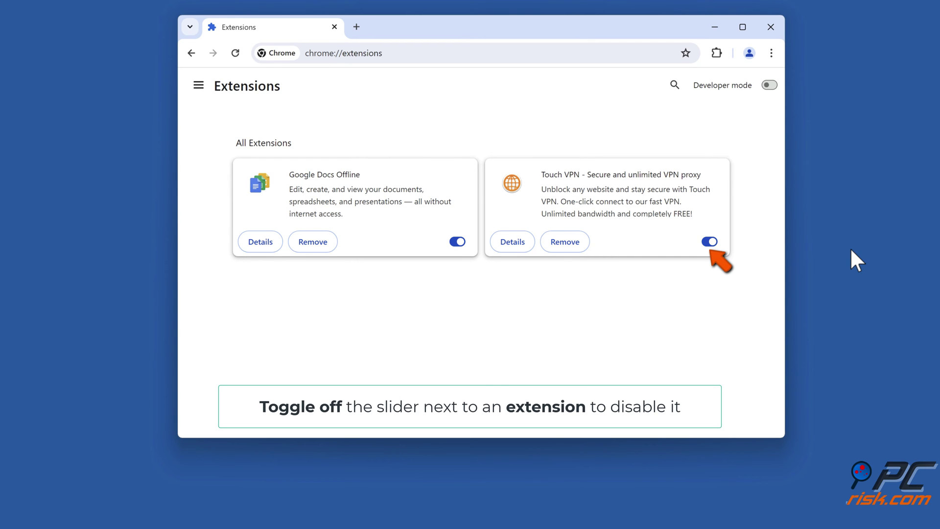
click(709, 242)
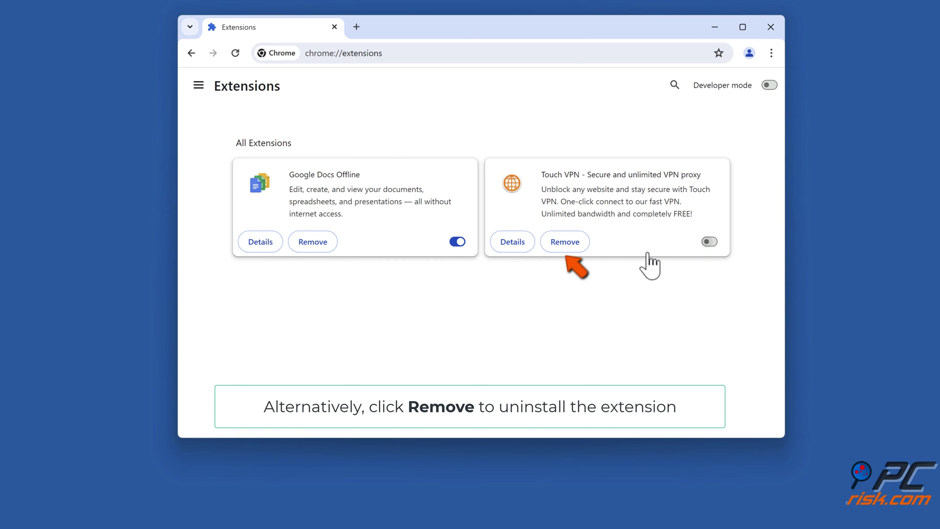
click(565, 243)
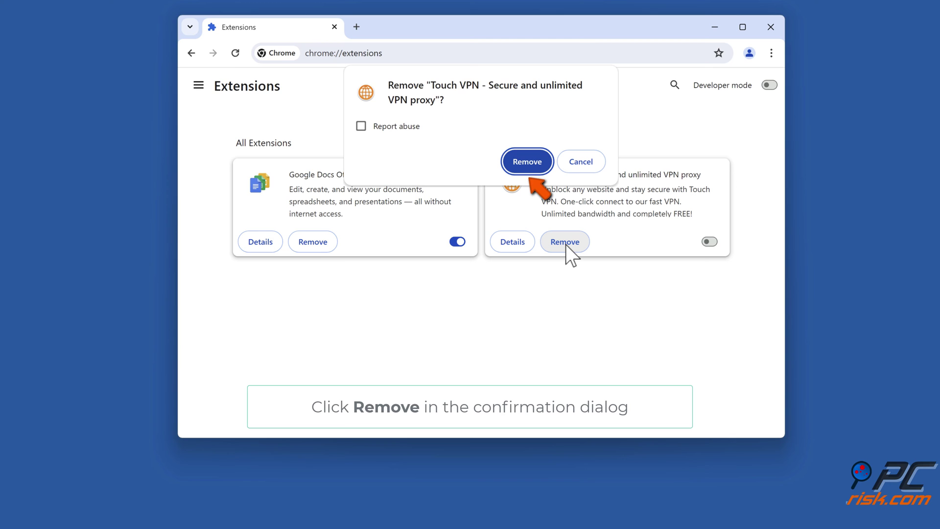
click(527, 164)
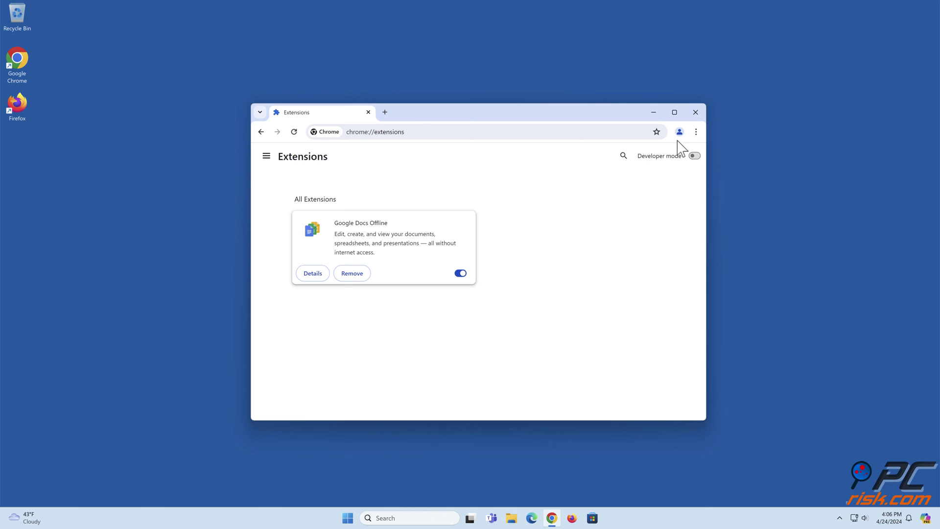
- Reopen Chrome, restore its settings to their original defaults, then close the browser
click(695, 113)
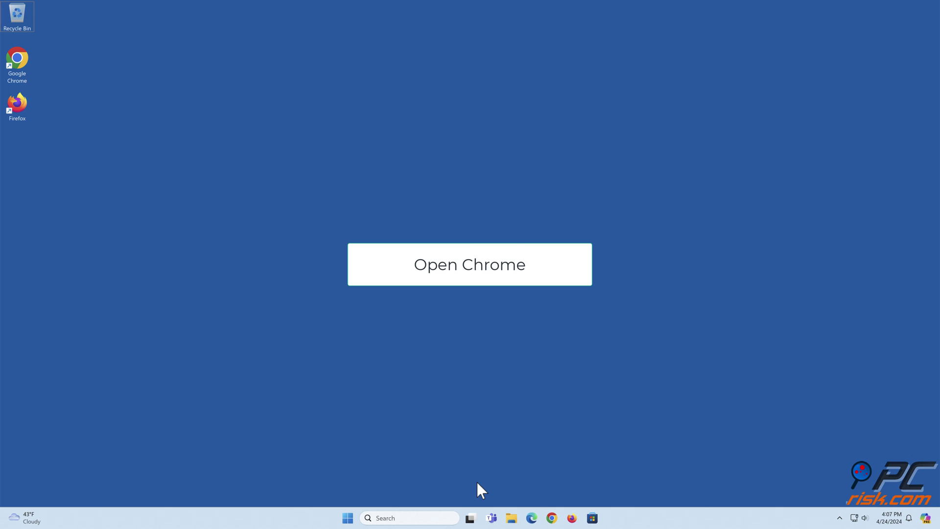
click(553, 517)
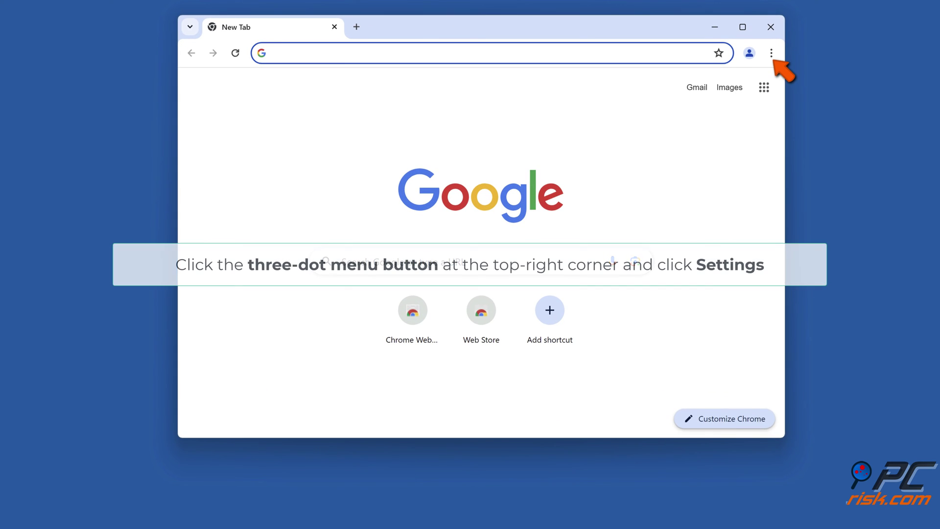
click(772, 59)
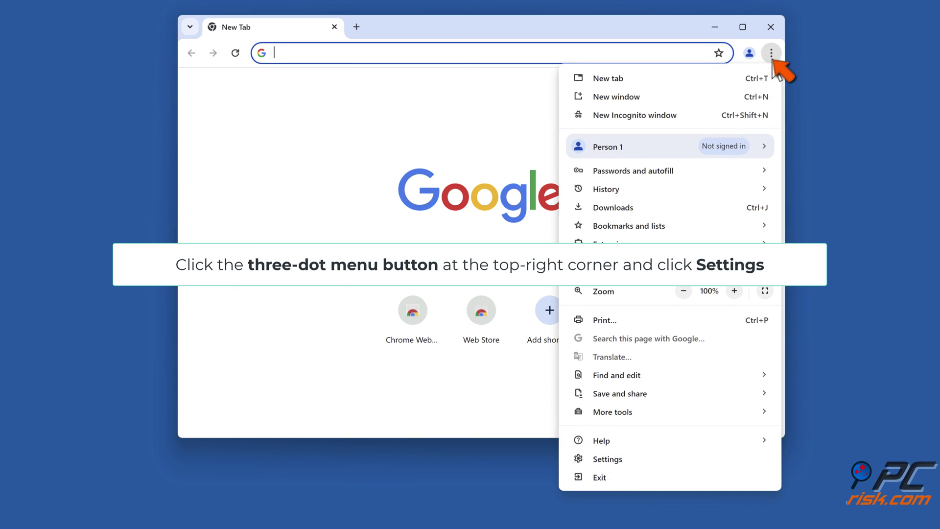
click(604, 460)
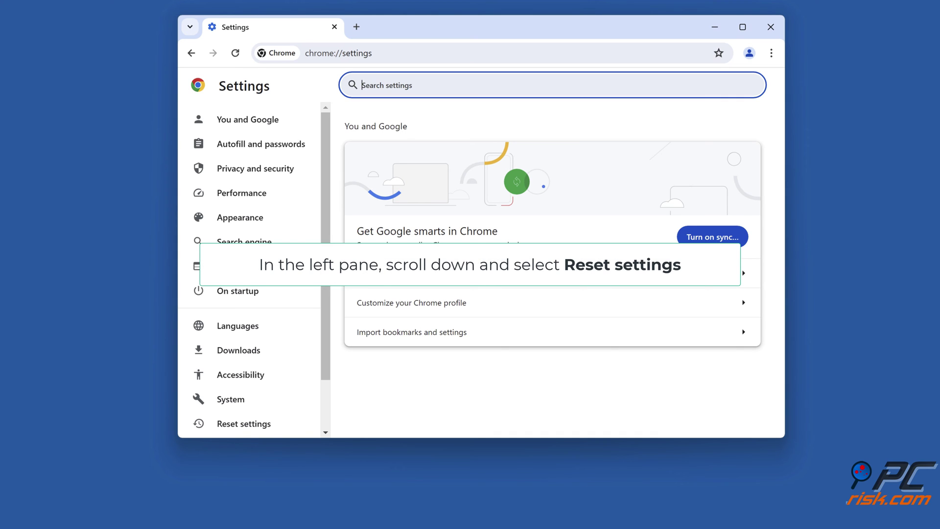
scroll(250, 274, down, 2)
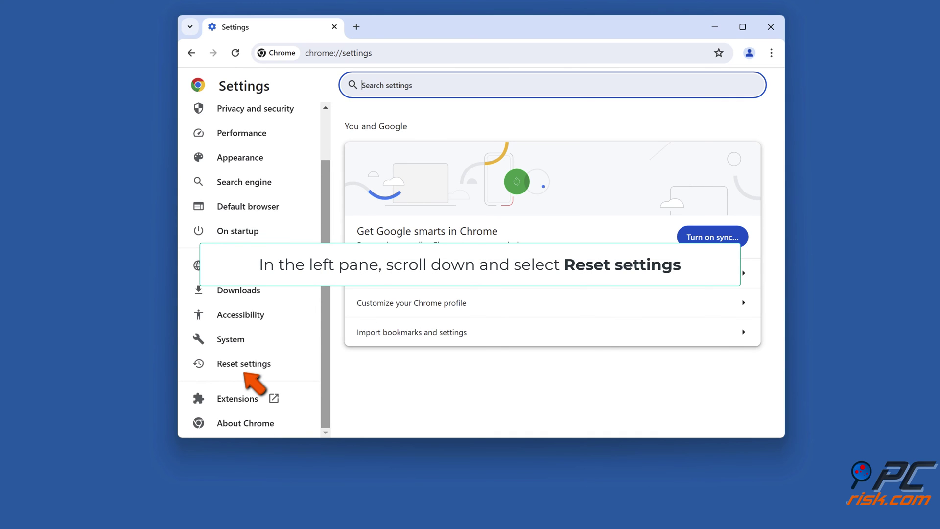
click(242, 374)
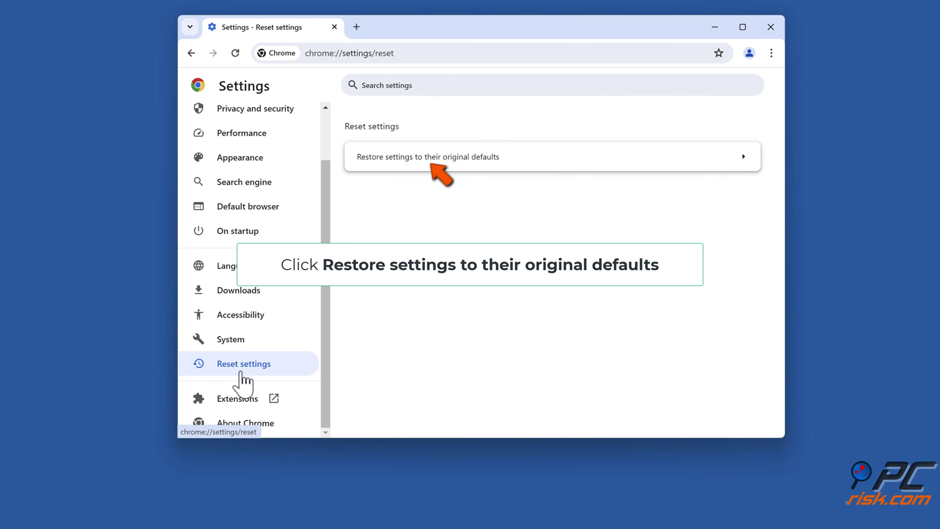
click(429, 166)
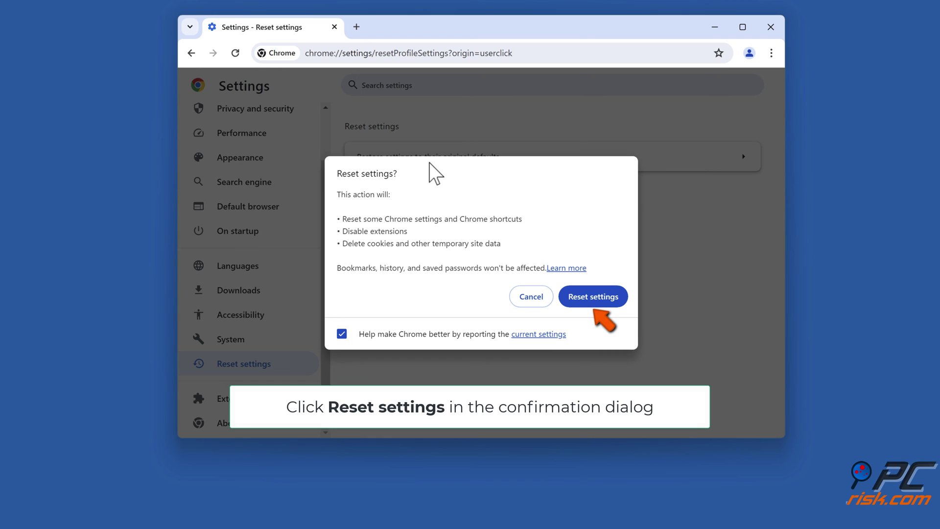
click(591, 302)
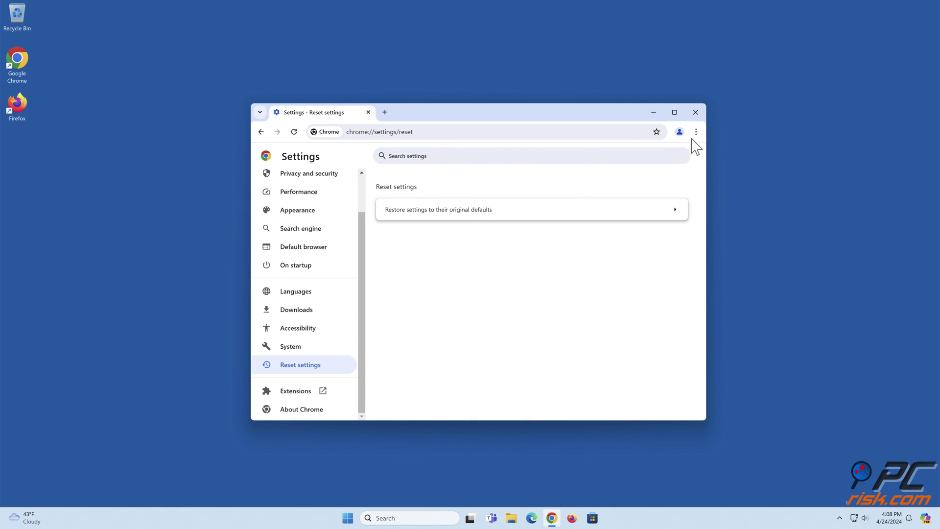
click(697, 114)
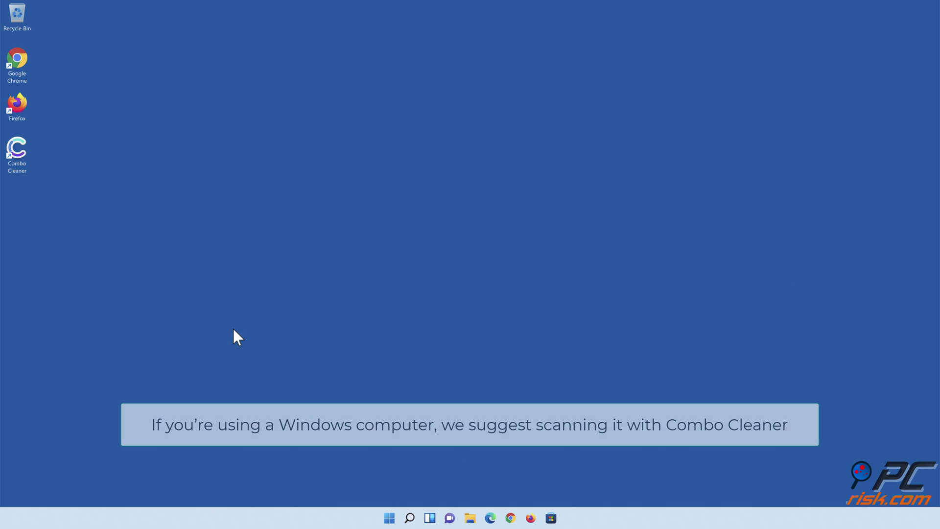
- Launch Combo Cleaner, run a quick scan, and quarantine the 323 detected items
double_click(24, 166)
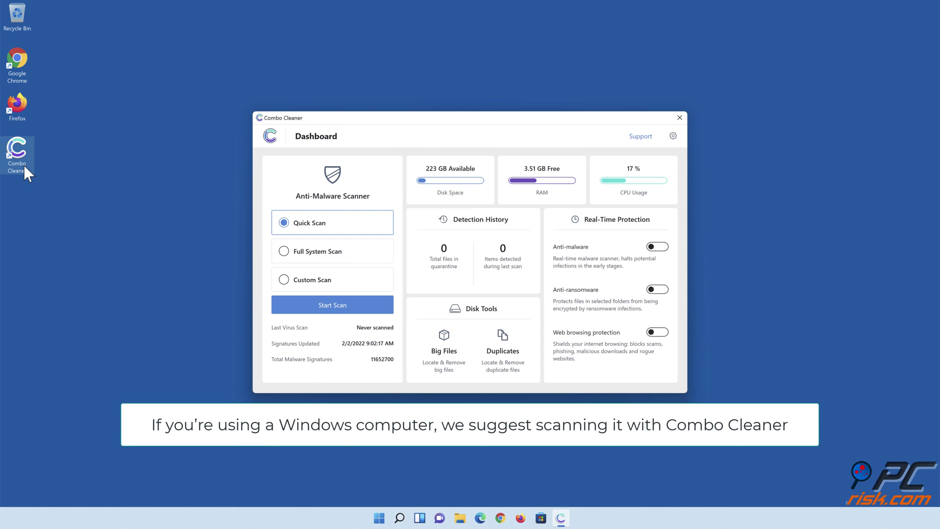
click(333, 311)
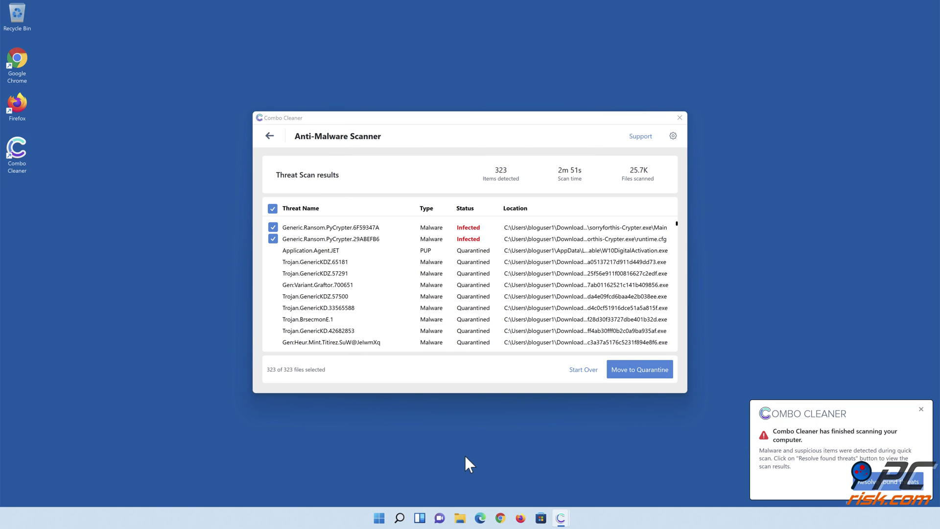
click(638, 375)
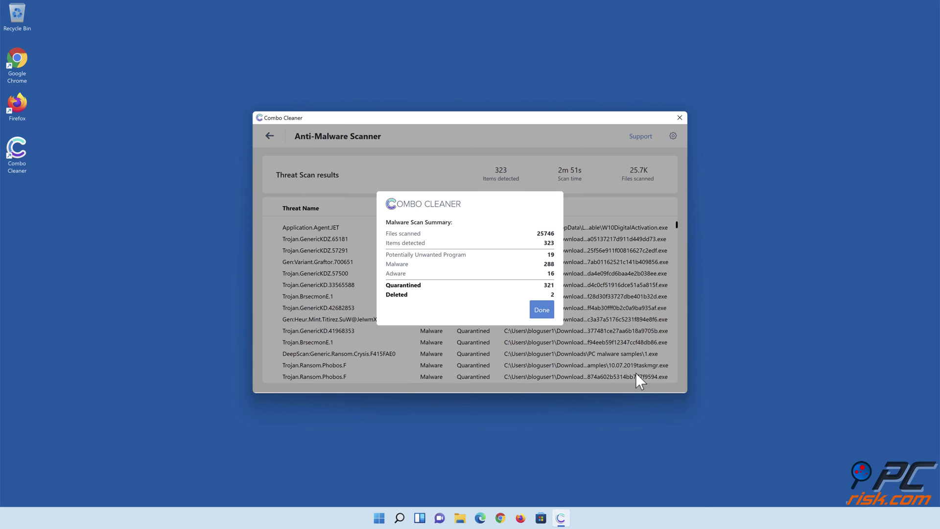
click(541, 311)
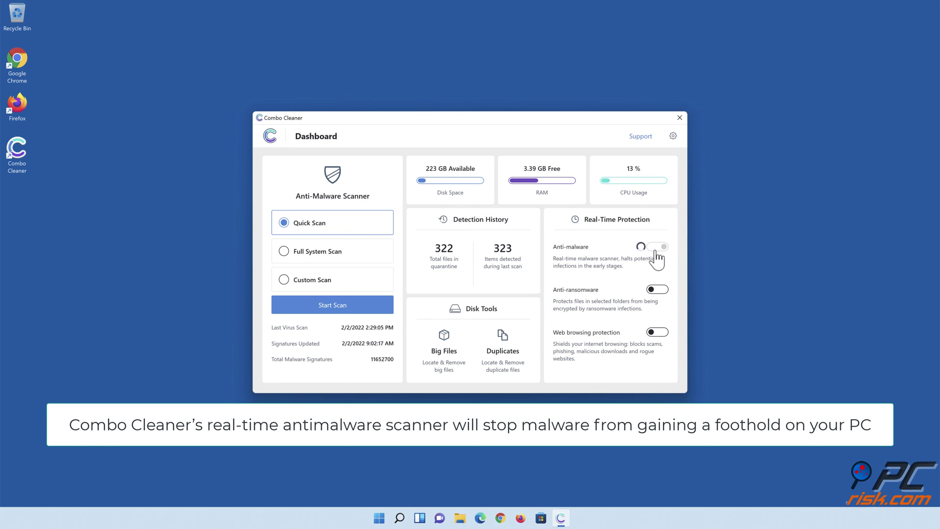
- Turn on anti-malware and anti-ransomware protection, adding the Documents folder as a protected folder
click(655, 250)
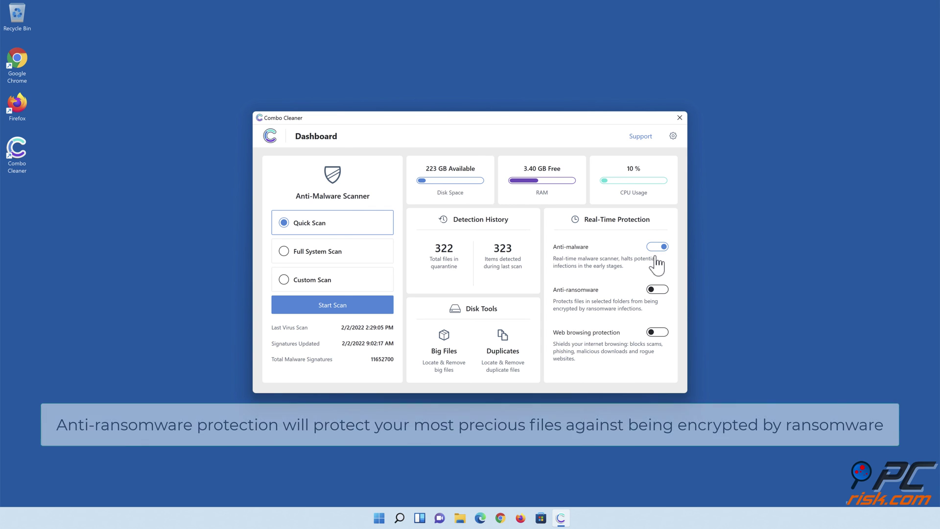
click(657, 290)
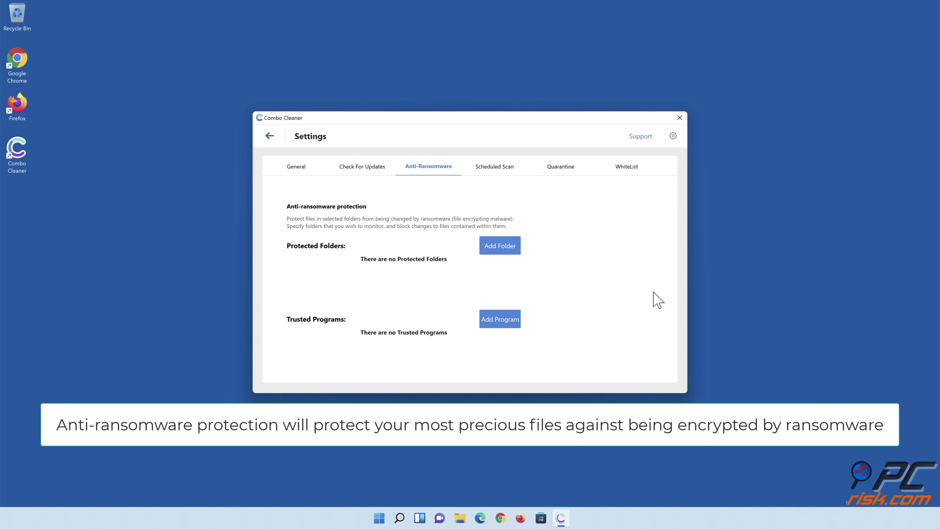
click(500, 246)
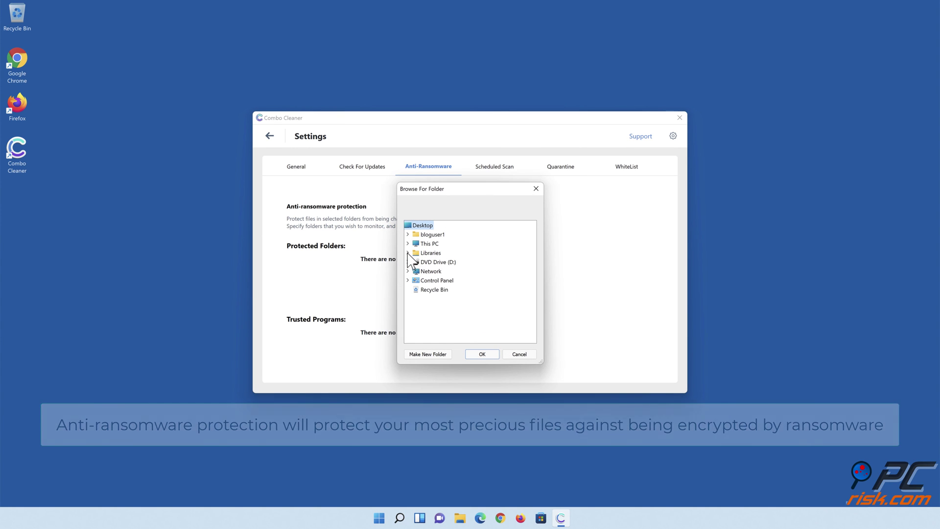
click(408, 252)
click(416, 271)
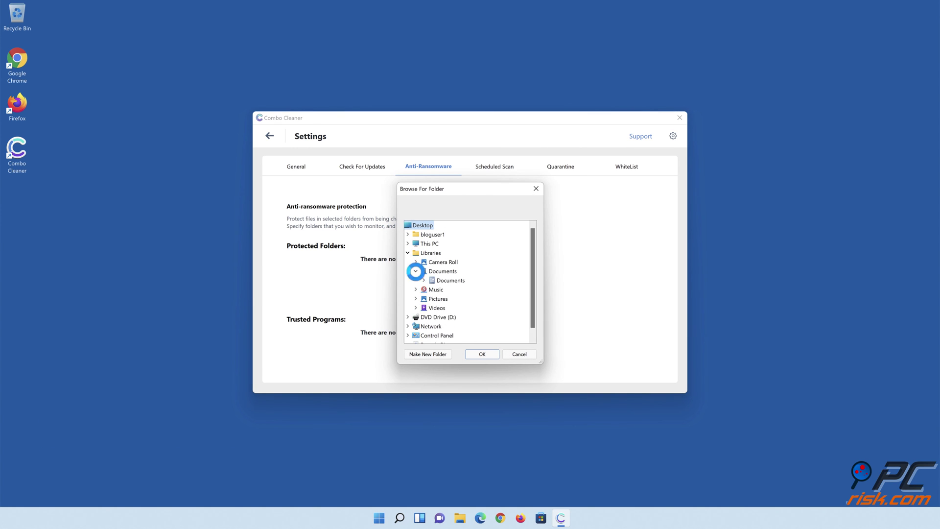
click(450, 281)
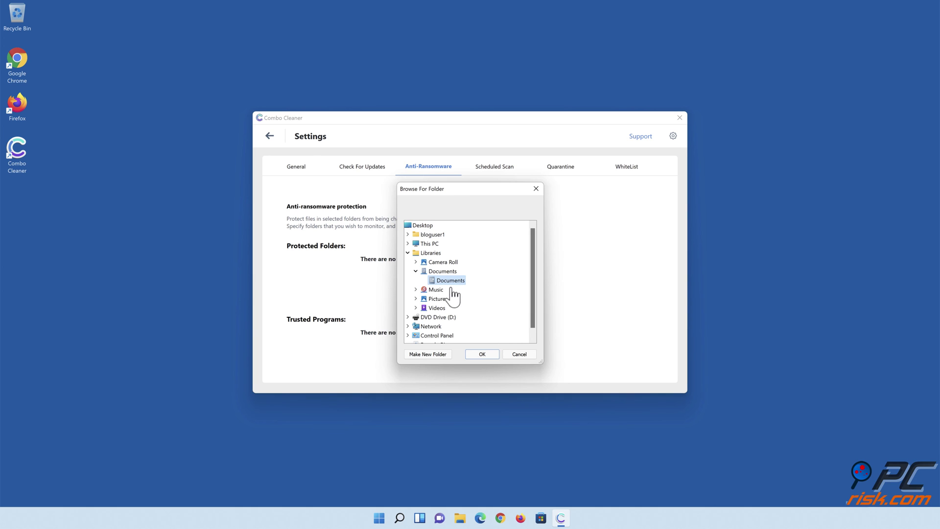
click(482, 355)
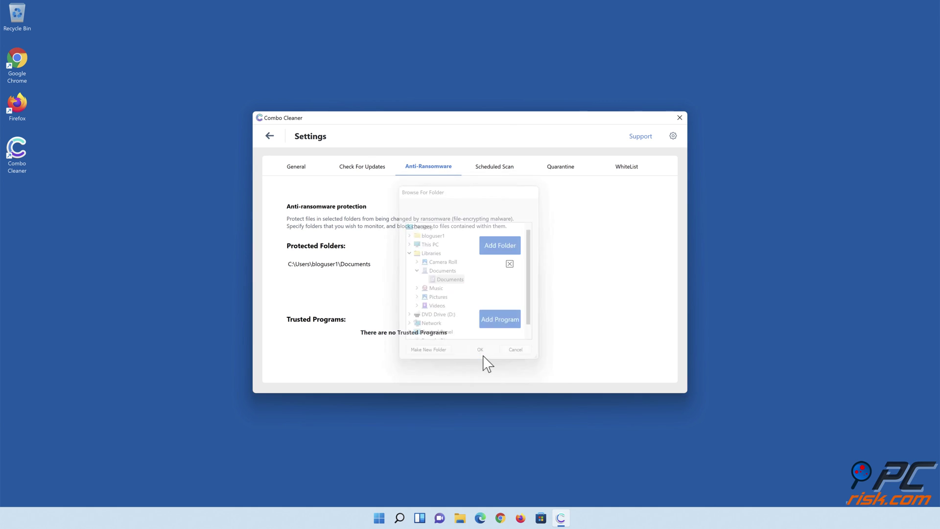
click(270, 137)
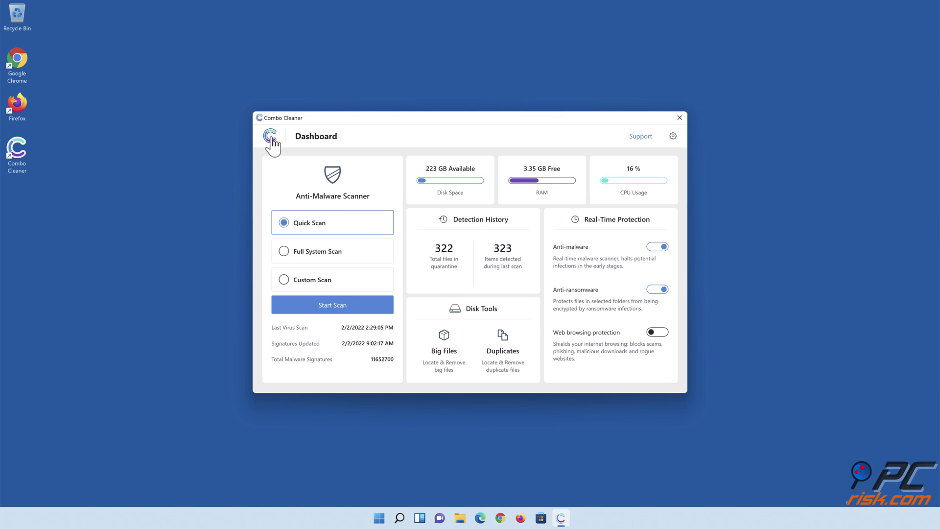
- Switch on web browsing protection in the Real-Time Protection panel
click(657, 337)
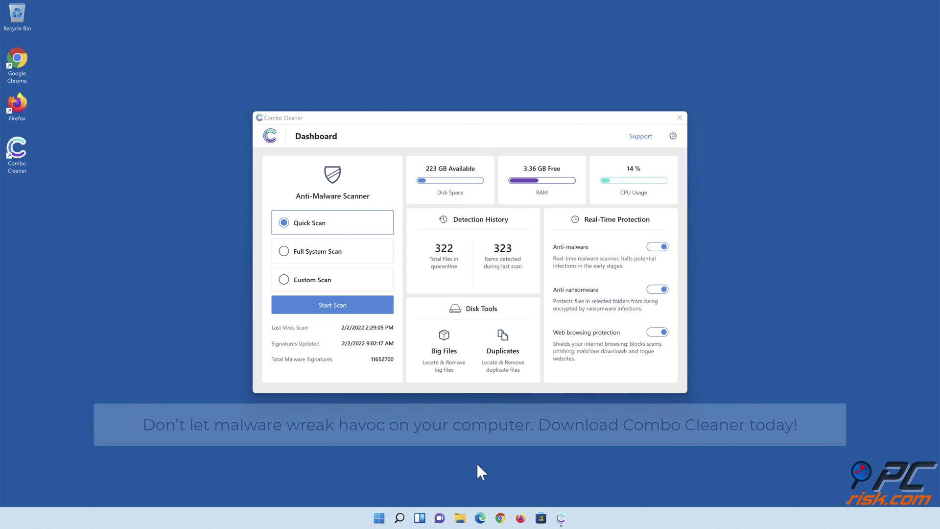
- Close the Combo Cleaner window
click(680, 118)
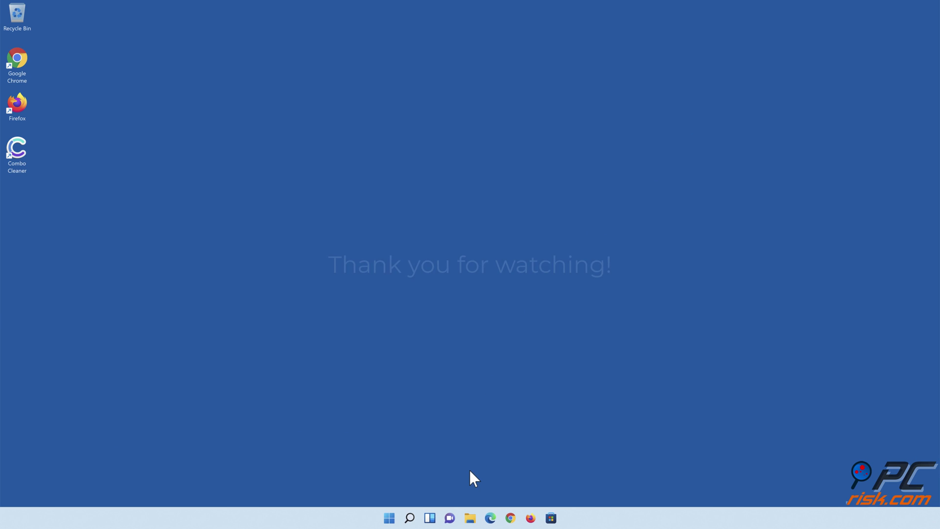